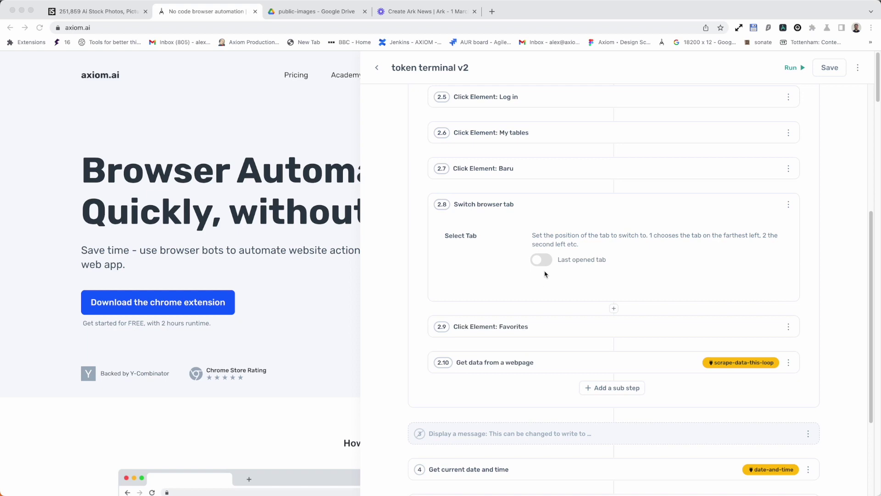
- Expand step 2.8 'Switch browser tab' to choose the tab by number
left_click(538, 260)
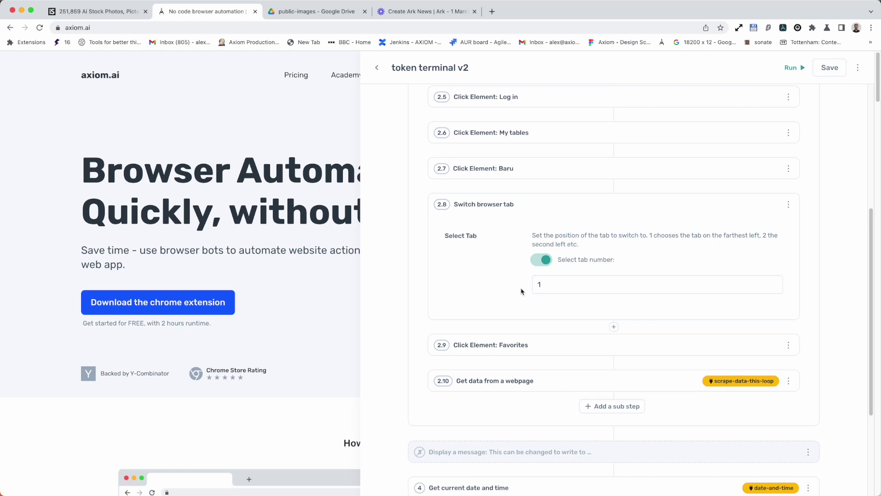
- Open the 'Select tab number' field, currently showing 1, for editing
left_click(537, 287)
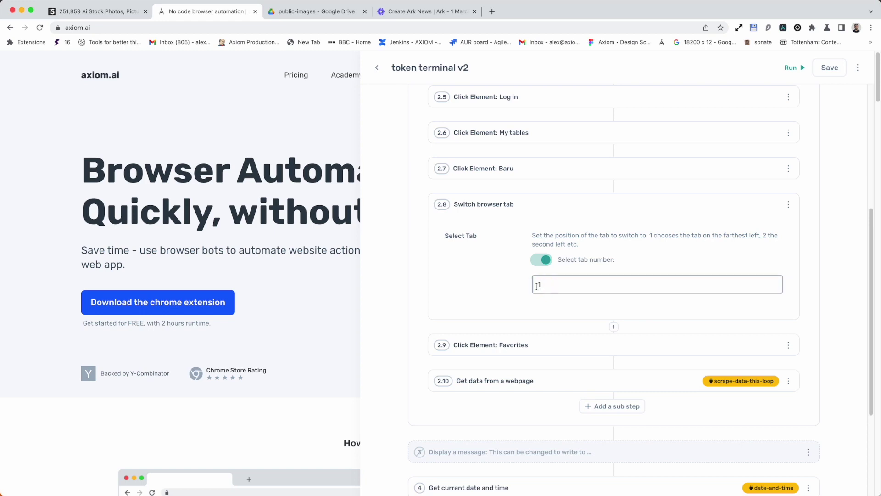